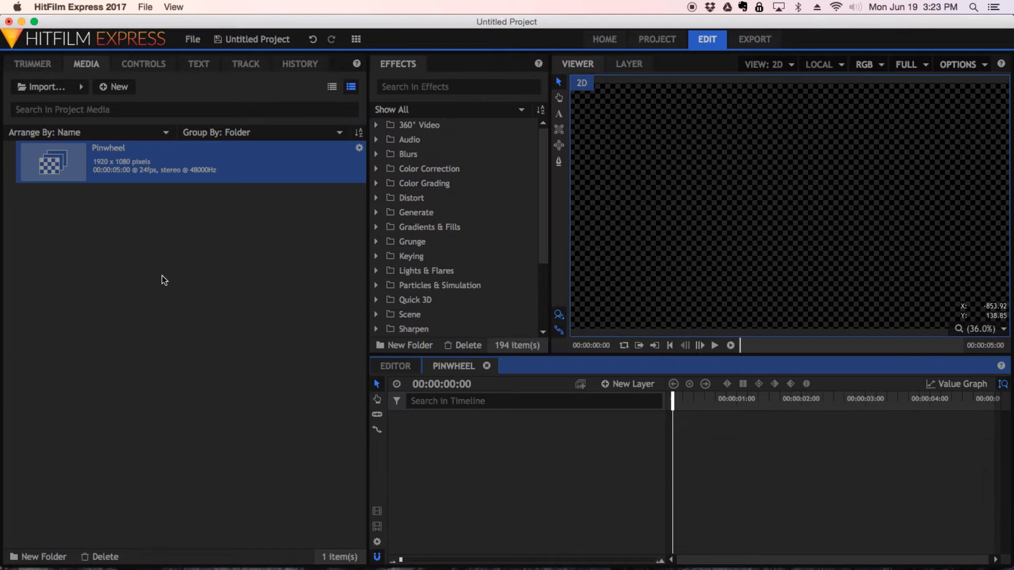
# - Add a black 1920 x 1080 plane layer to the Pinwheel composite shot
pyautogui.click(625, 385)
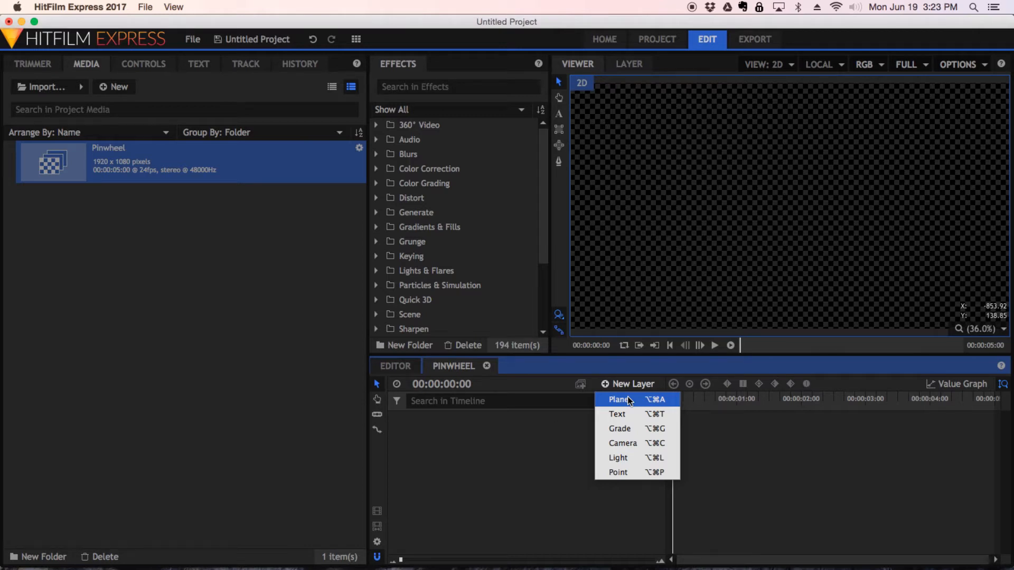
pyautogui.click(629, 400)
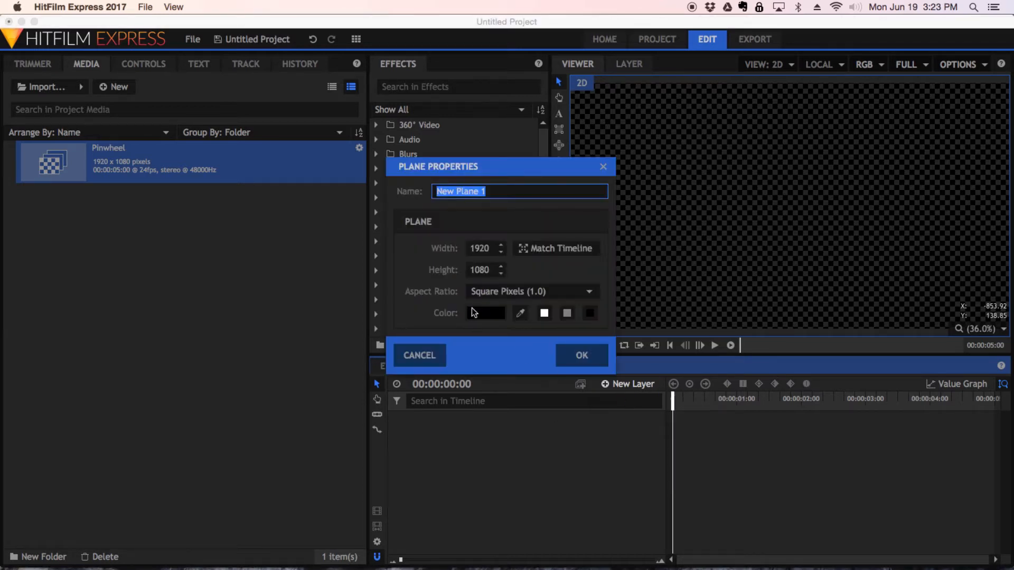
pyautogui.click(580, 355)
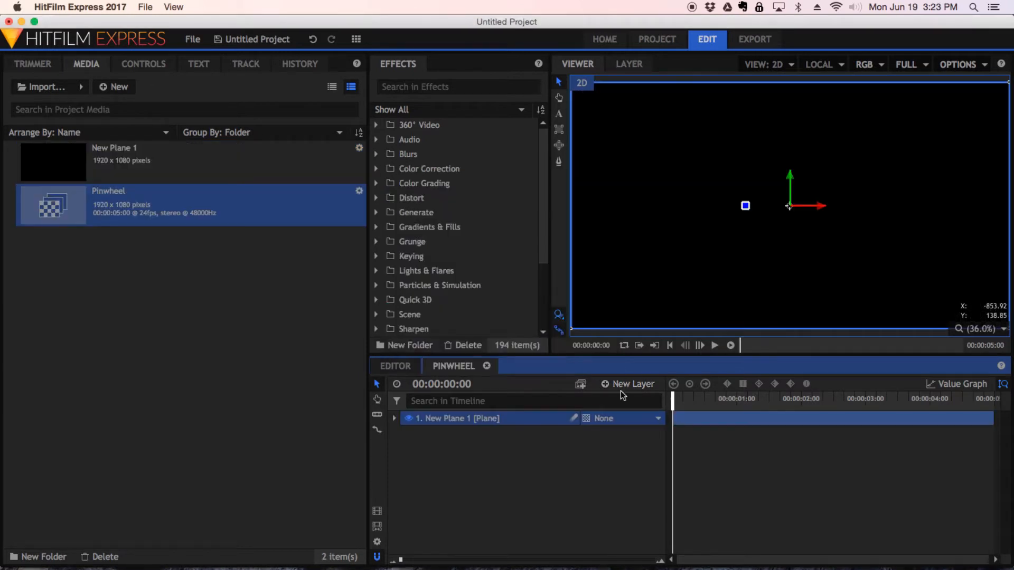
# - Add a white 1920 x 1080 plane on top and move it left so it covers only the left half of the frame
pyautogui.click(630, 384)
pyautogui.click(629, 398)
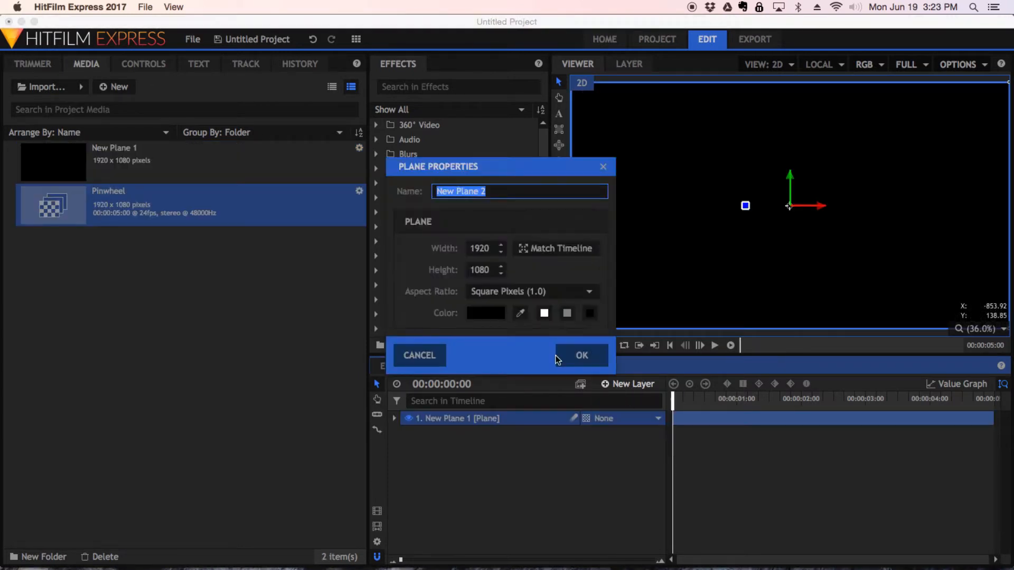
pyautogui.click(544, 314)
pyautogui.click(587, 359)
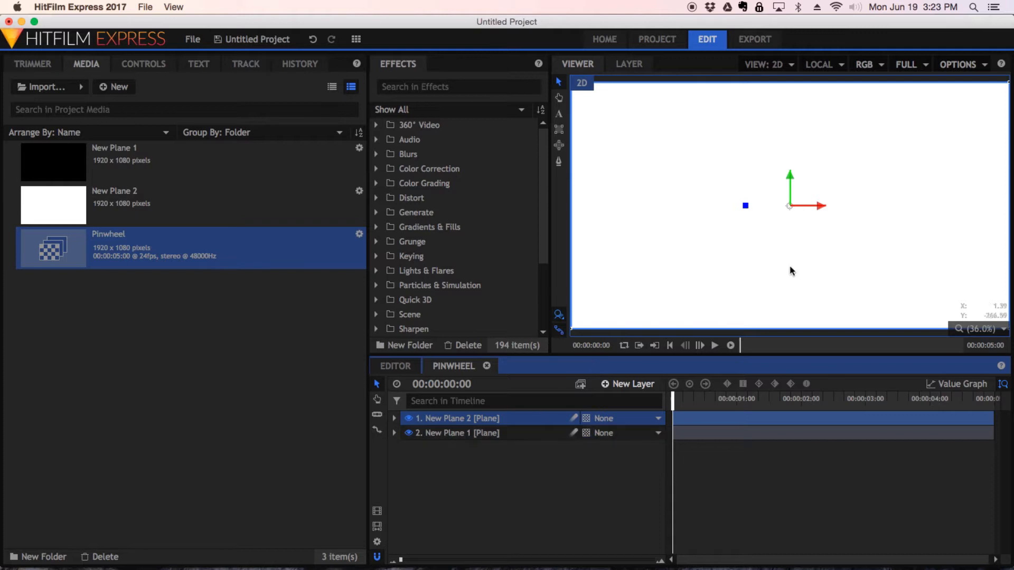
pyautogui.moveTo(820, 208); pyautogui.dragTo(601, 209)
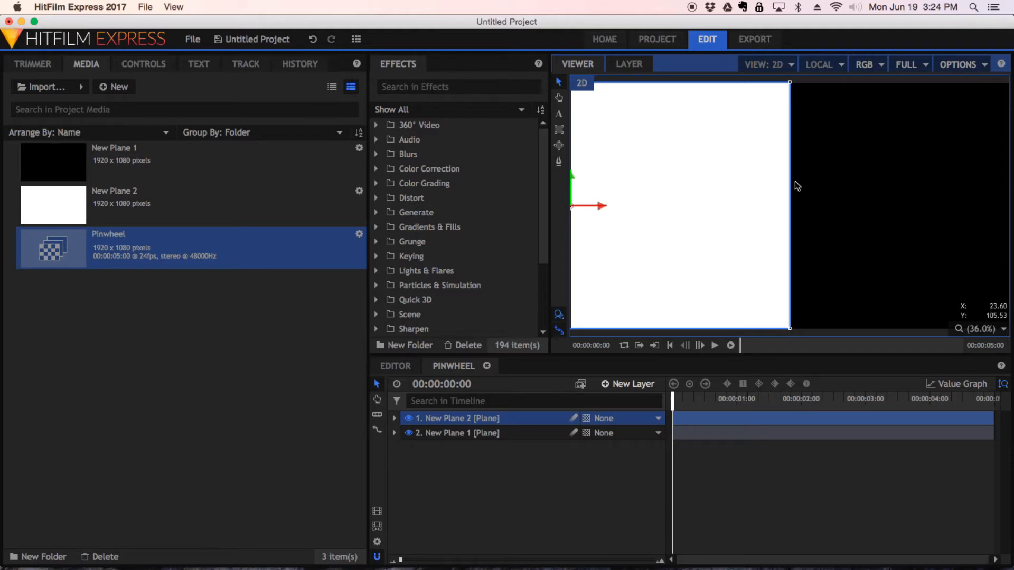
# - Add a grade layer above both planes and apply the Polar Warp effect to it
pyautogui.click(628, 384)
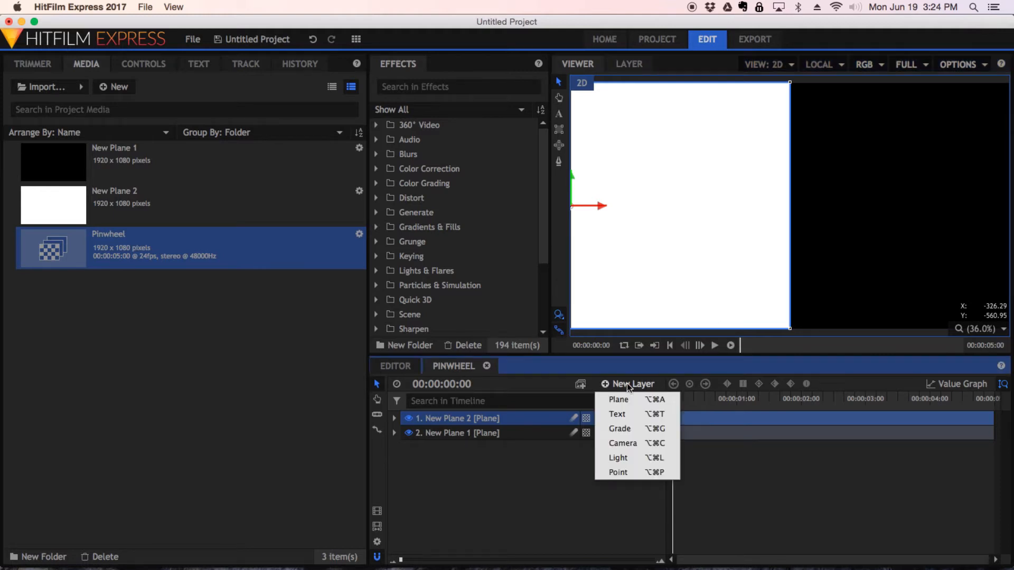
pyautogui.click(629, 429)
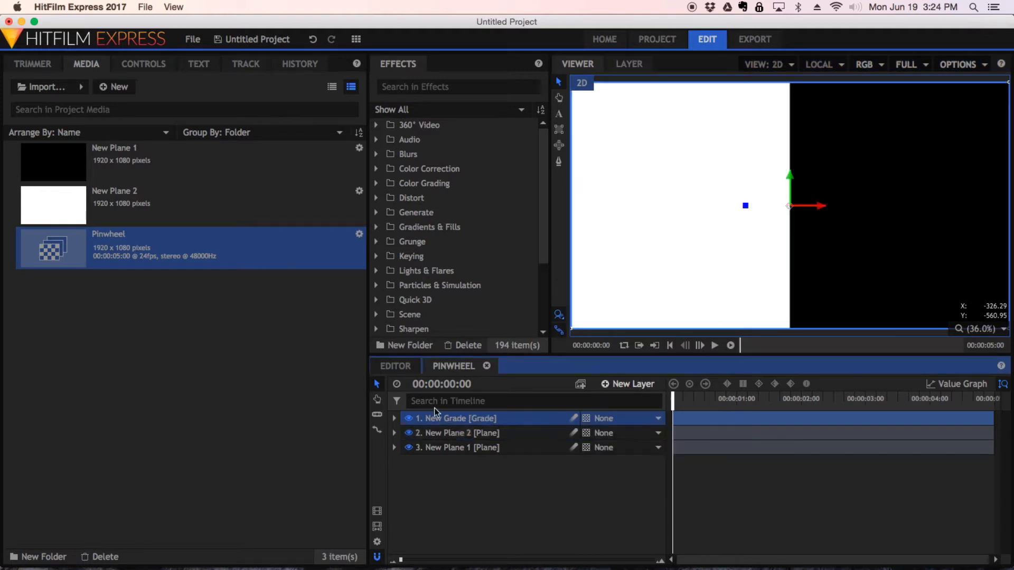
pyautogui.click(449, 87)
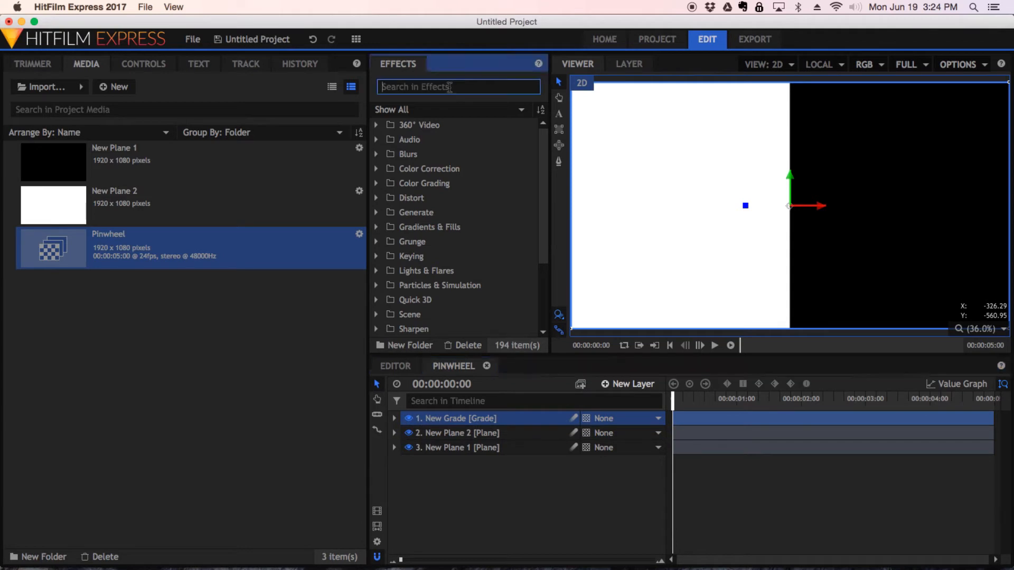
pyautogui.write('pol')
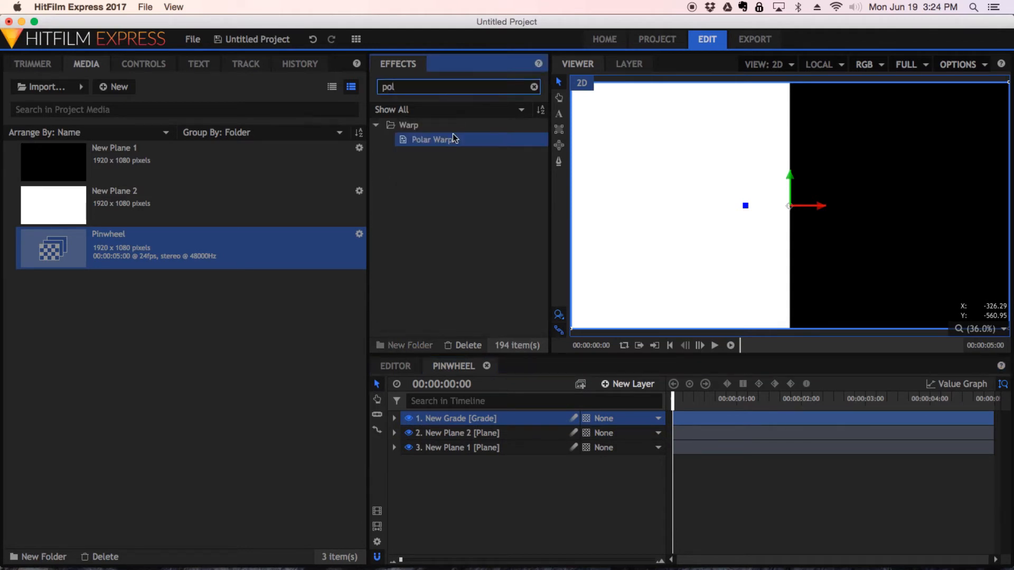
pyautogui.moveTo(440, 143); pyautogui.dragTo(457, 420)
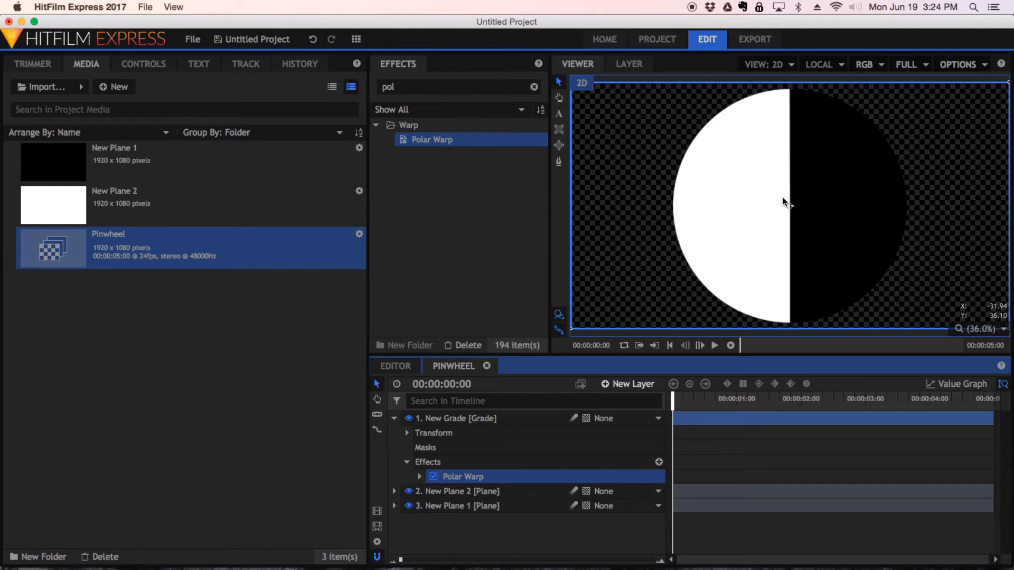
# - Try shifting the white plane horizontally to test how it changes the warped circle, returning it to its place
pyautogui.click(524, 491)
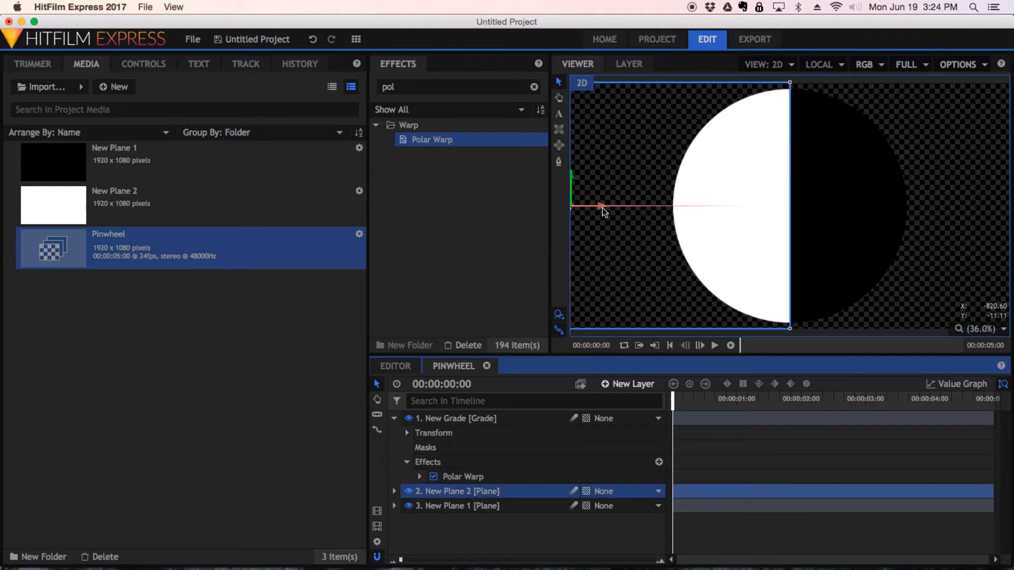
pyautogui.moveTo(602, 208)
pyautogui.mouseDown()
pyautogui.moveTo(536, 206)
pyautogui.moveTo(697, 206)
pyautogui.moveTo(552, 211)
pyautogui.moveTo(541, 215)
pyautogui.moveTo(668, 206)
pyautogui.moveTo(540, 220)
pyautogui.moveTo(602, 208)
pyautogui.mouseUp()
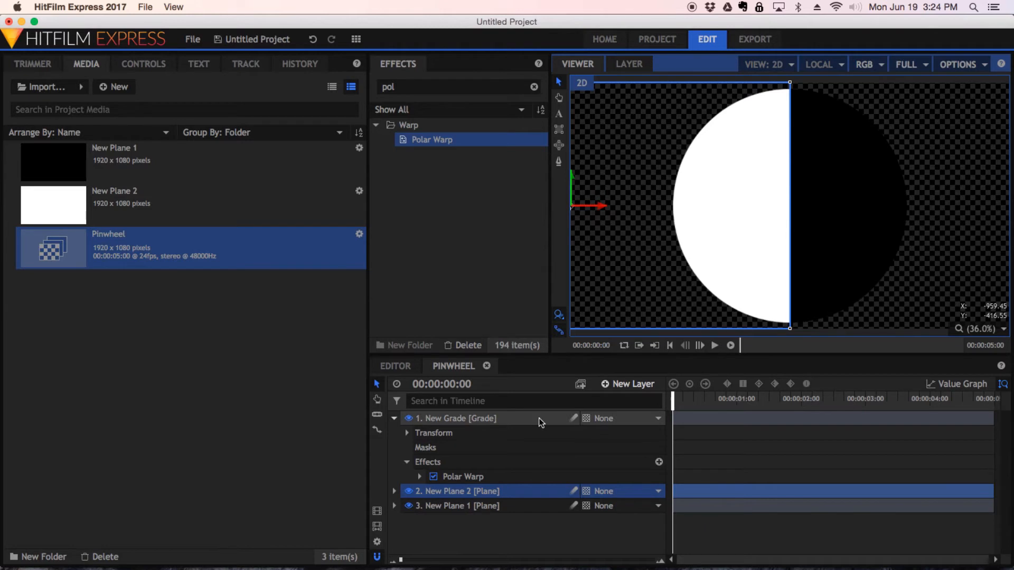
# - Set the grade layer's Polar Warp range to 10 degrees and Wrap X to Tile
pyautogui.click(420, 475)
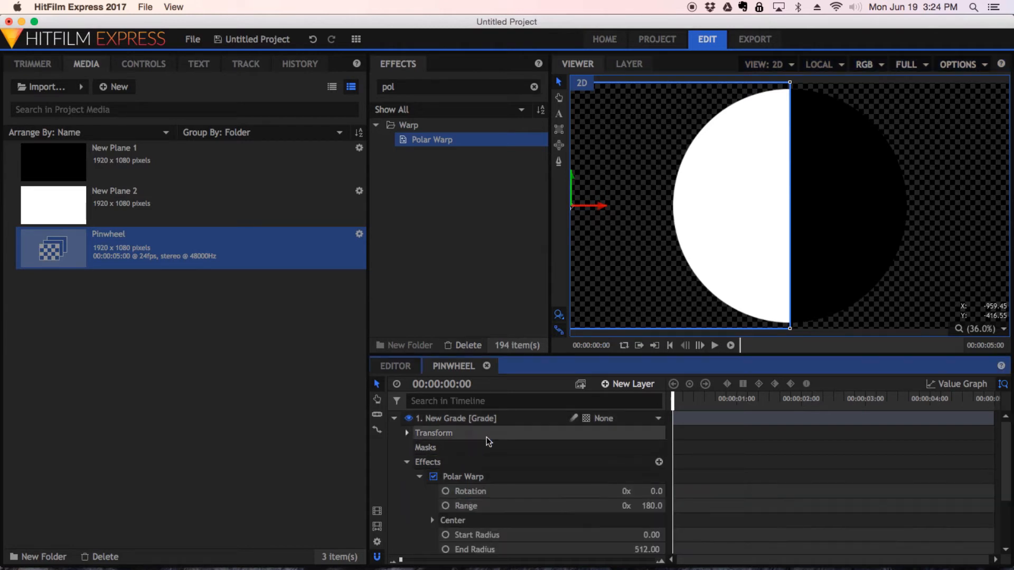
pyautogui.scroll(-3, 487, 438)
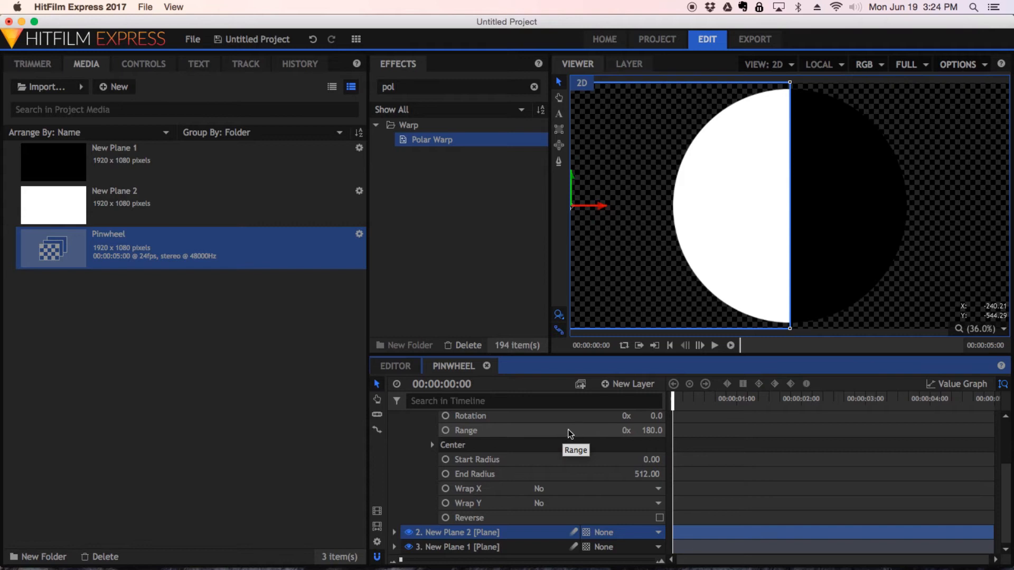
pyautogui.moveTo(654, 431); pyautogui.dragTo(587, 430)
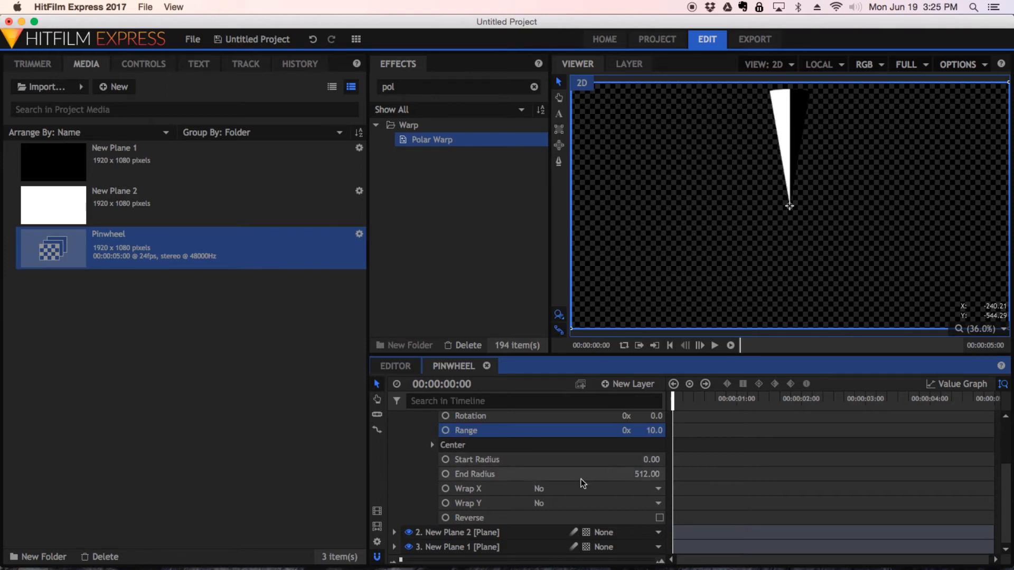
pyautogui.click(561, 490)
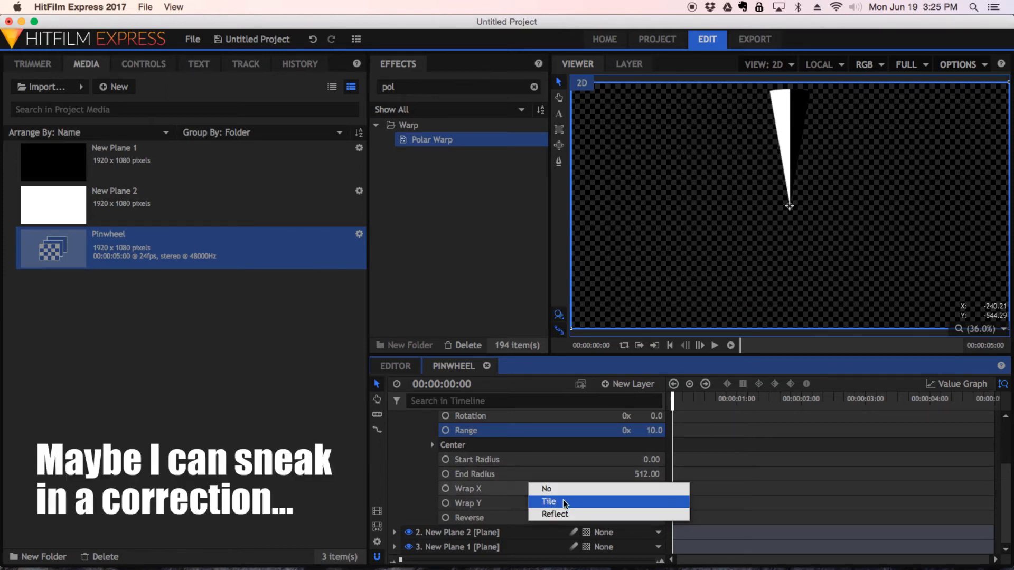
pyautogui.click(563, 501)
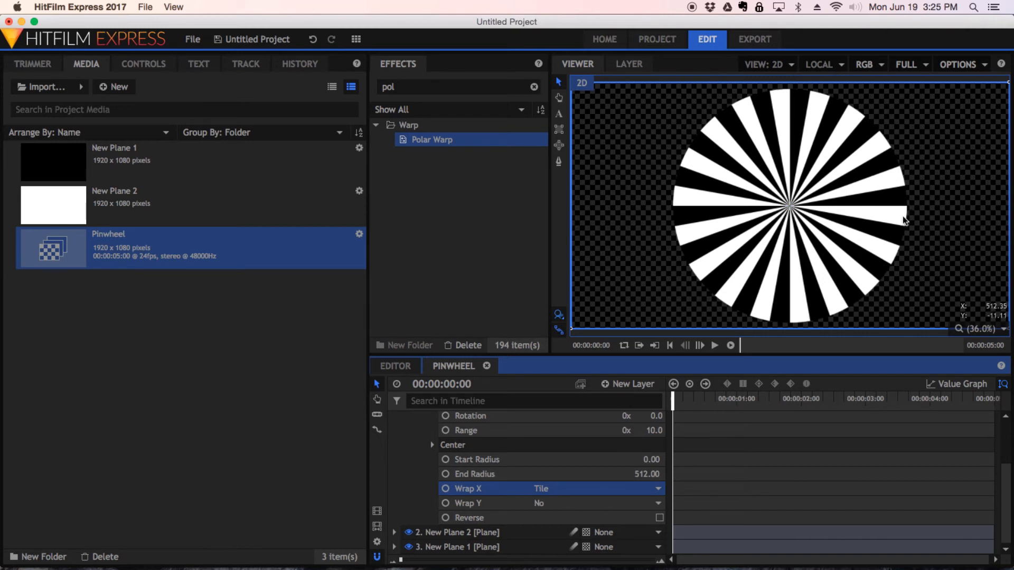
# - Set the Polar Warp end radius to 1024 and Wrap Y to Reflect so the rays fill the frame
pyautogui.moveTo(643, 476); pyautogui.dragTo(747, 476)
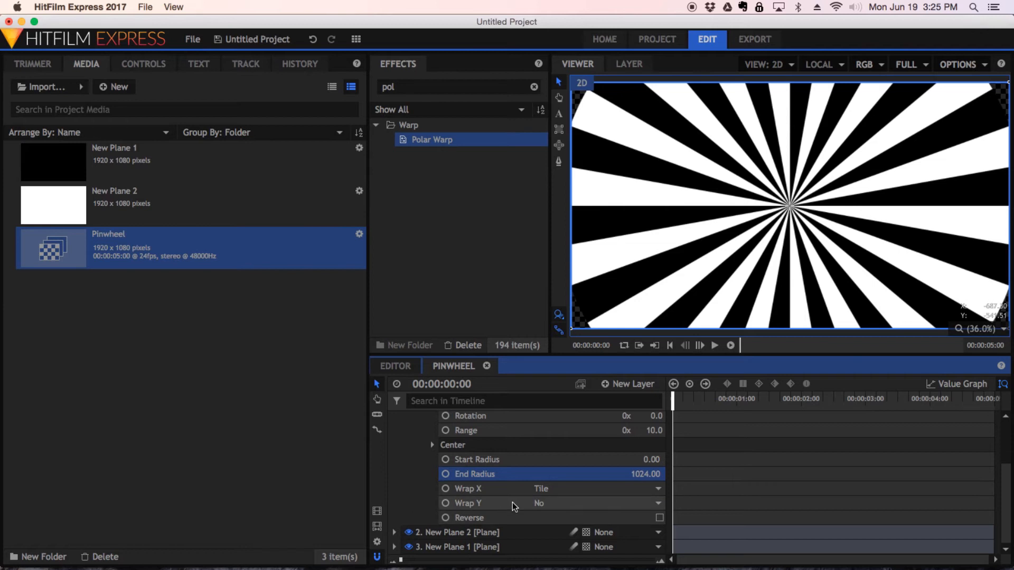
pyautogui.click(563, 506)
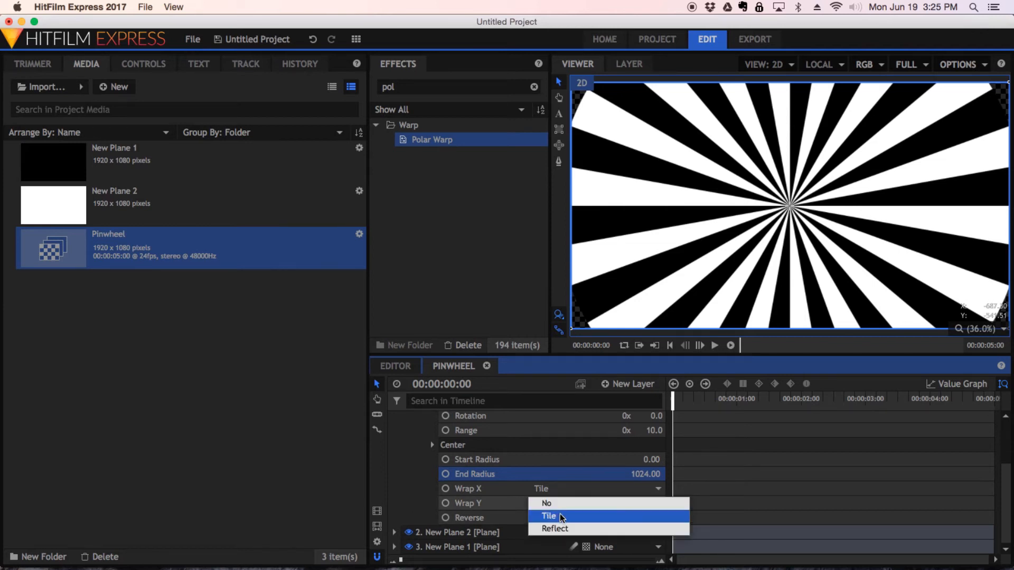
pyautogui.click(562, 529)
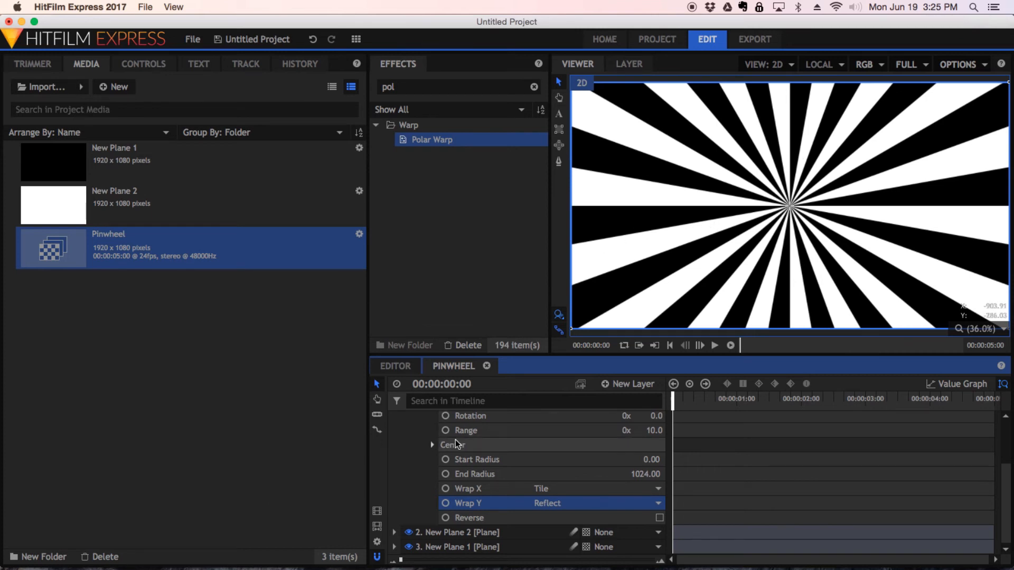
# - Move the white plane right until its edge is about halfway across the right half of the frame, narrowing the black rays
pyautogui.click(452, 535)
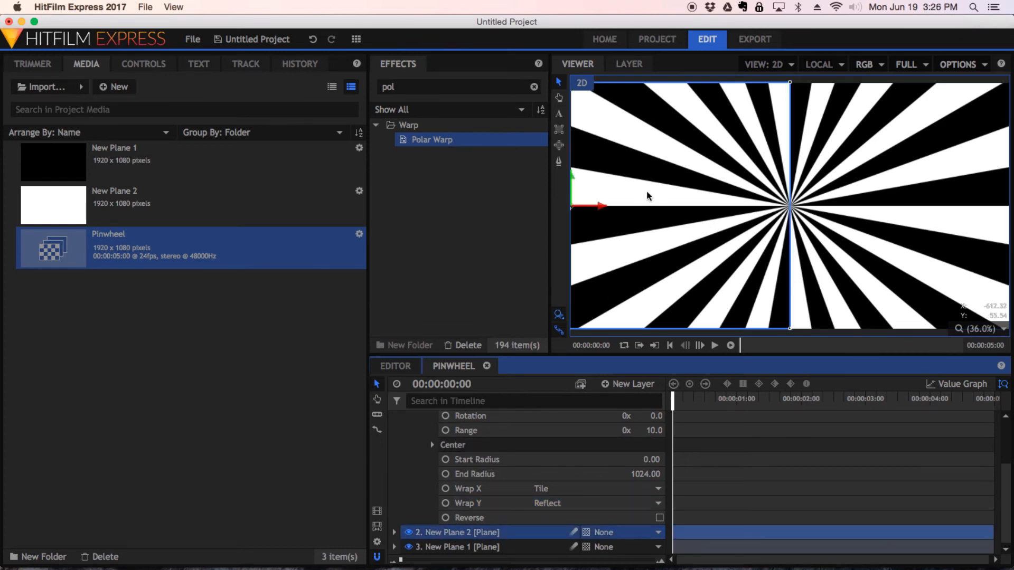
pyautogui.moveTo(602, 205); pyautogui.dragTo(715, 213)
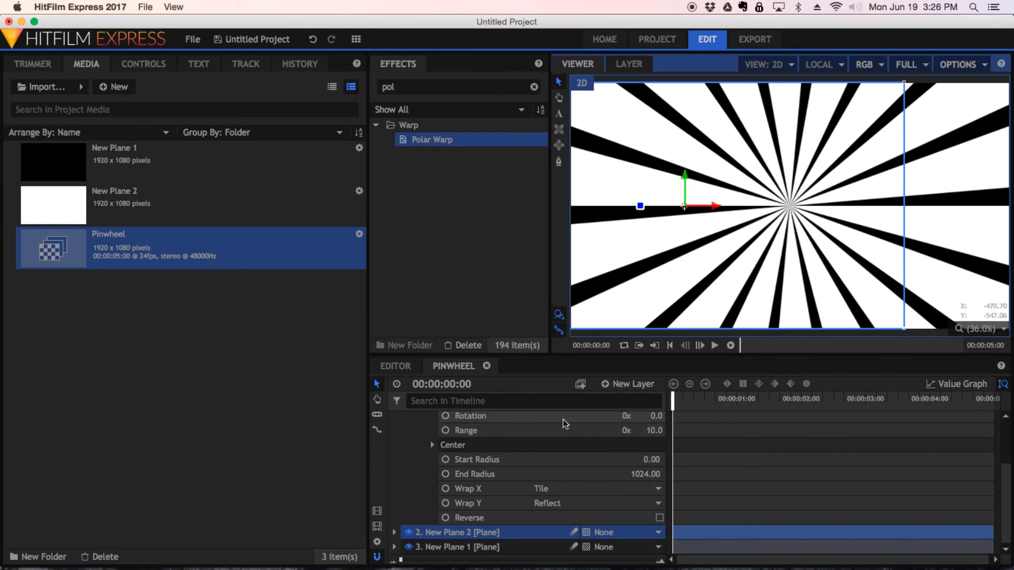
# - Keyframe the Polar Warp rotation from 0 at the start to 360 degrees at 00:00:04:23
pyautogui.scroll(3, 563, 420)
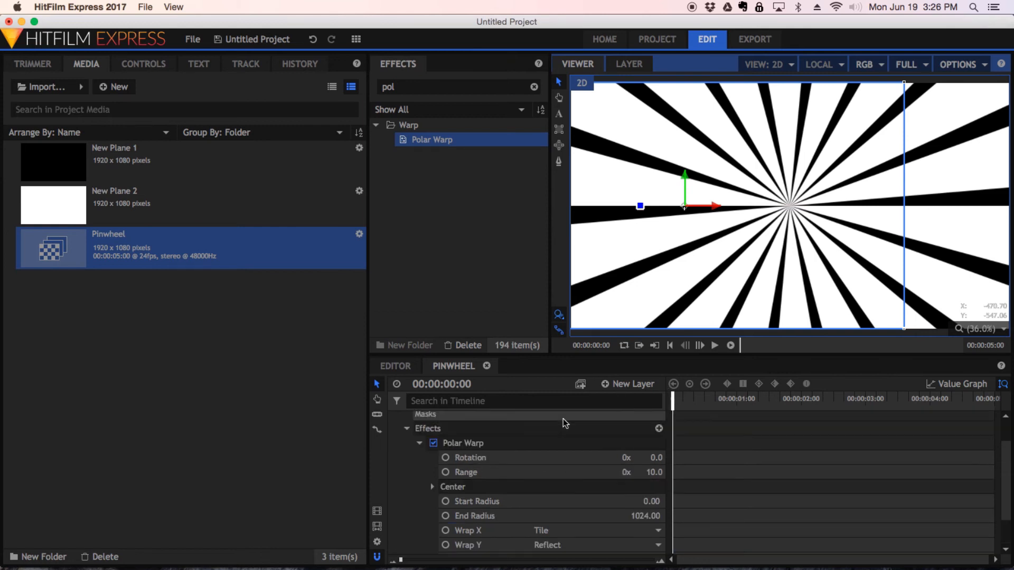
pyautogui.click(446, 457)
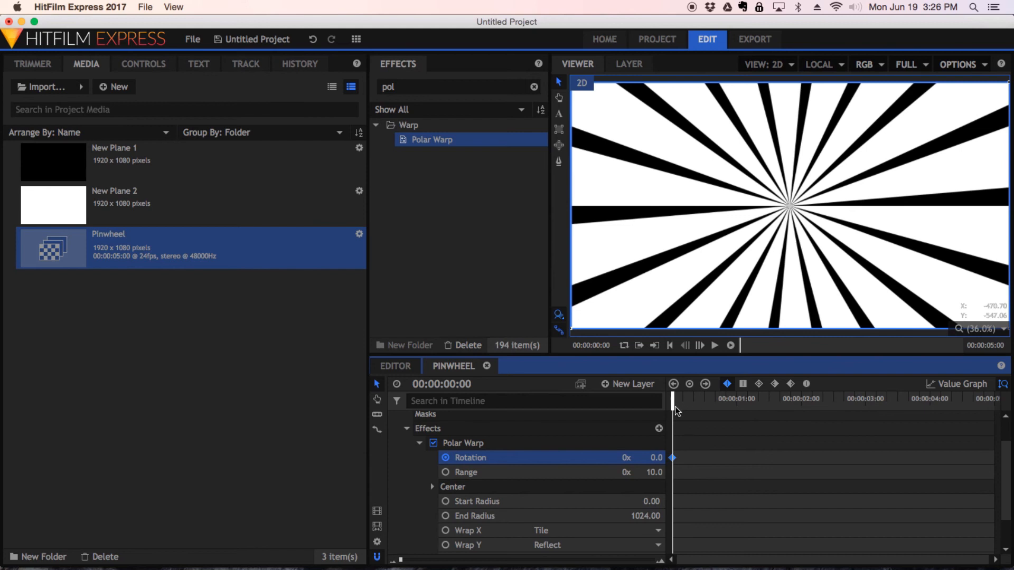
pyautogui.moveTo(673, 403); pyautogui.dragTo(992, 404)
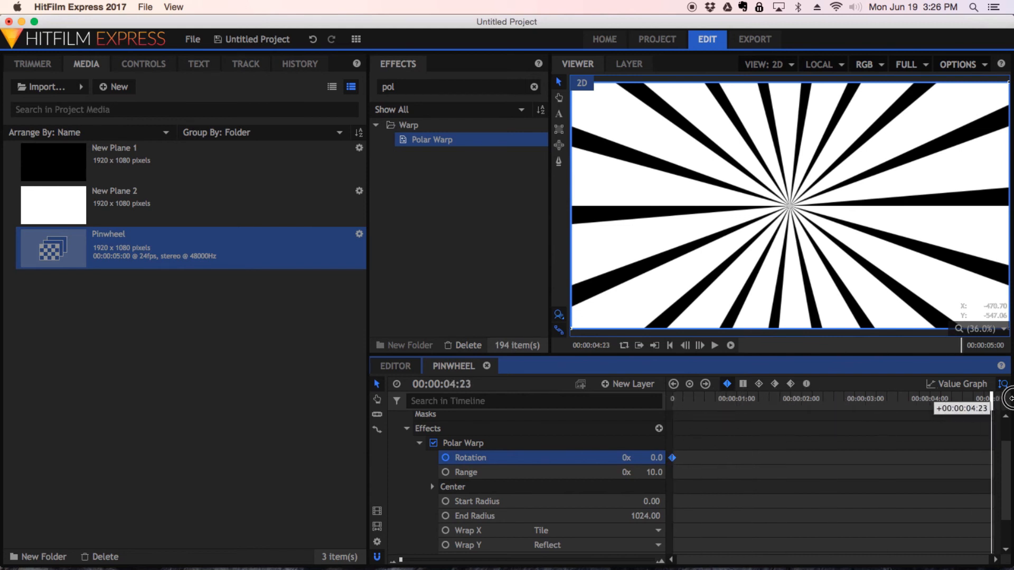
pyautogui.click(656, 457)
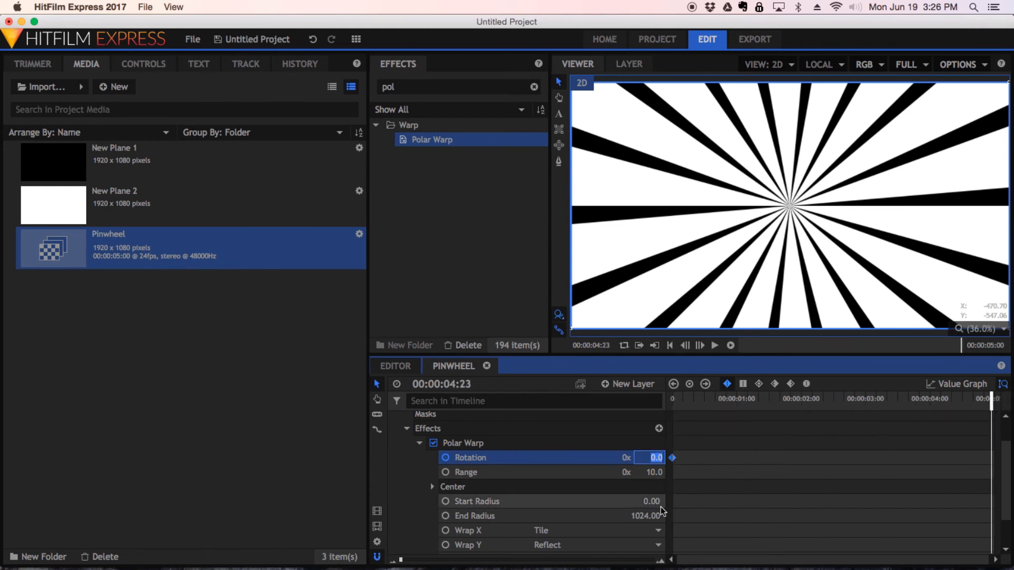
pyautogui.write('360')
pyautogui.press('Return')
# - Change the rotation keyframe at 00:00:04:23 to 0 turns and 180 degrees, and play the animation from the start
pyautogui.click(677, 403)
pyautogui.moveTo(677, 402); pyautogui.dragTo(996, 405)
pyautogui.click(657, 458)
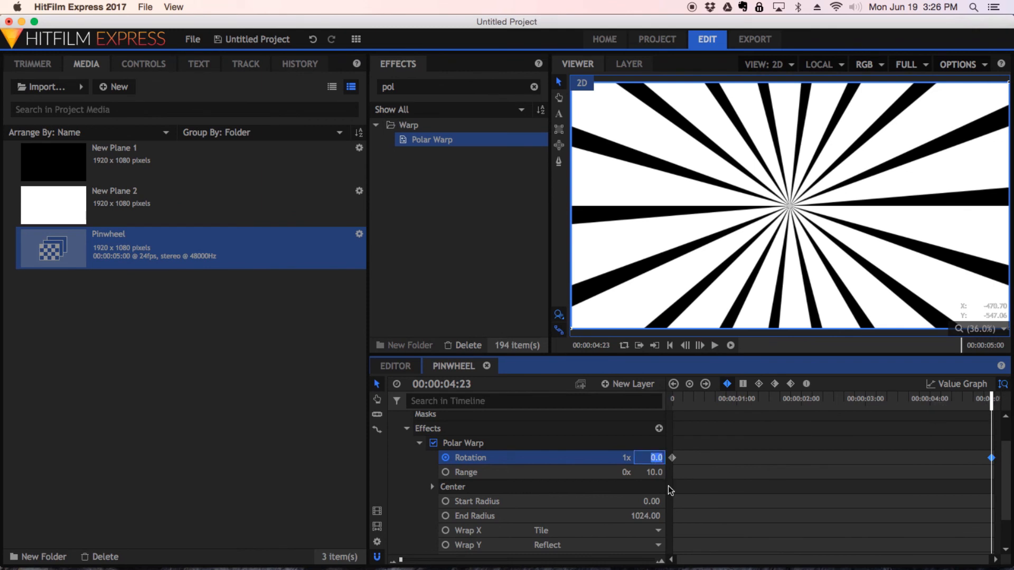
pyautogui.write('180')
pyautogui.press('Return')
pyautogui.click(627, 458)
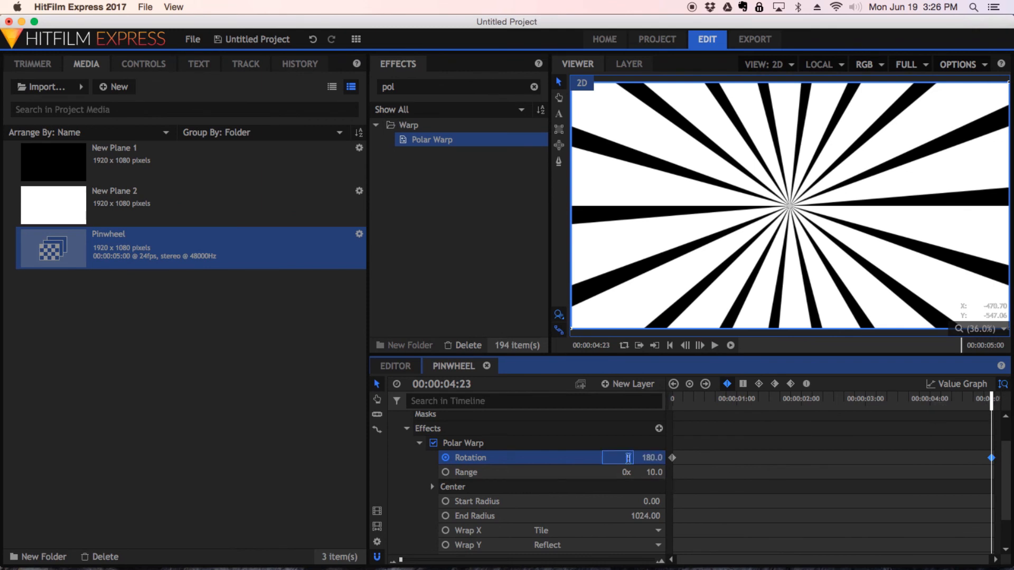
pyautogui.write('0')
pyautogui.press('Return')
pyautogui.moveTo(866, 397); pyautogui.dragTo(676, 401)
pyautogui.press('space')
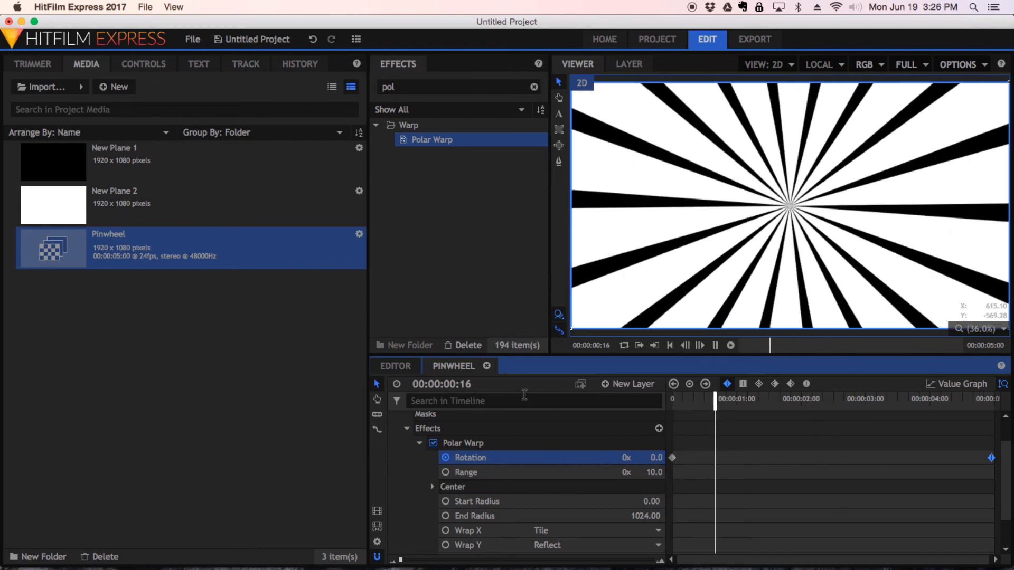